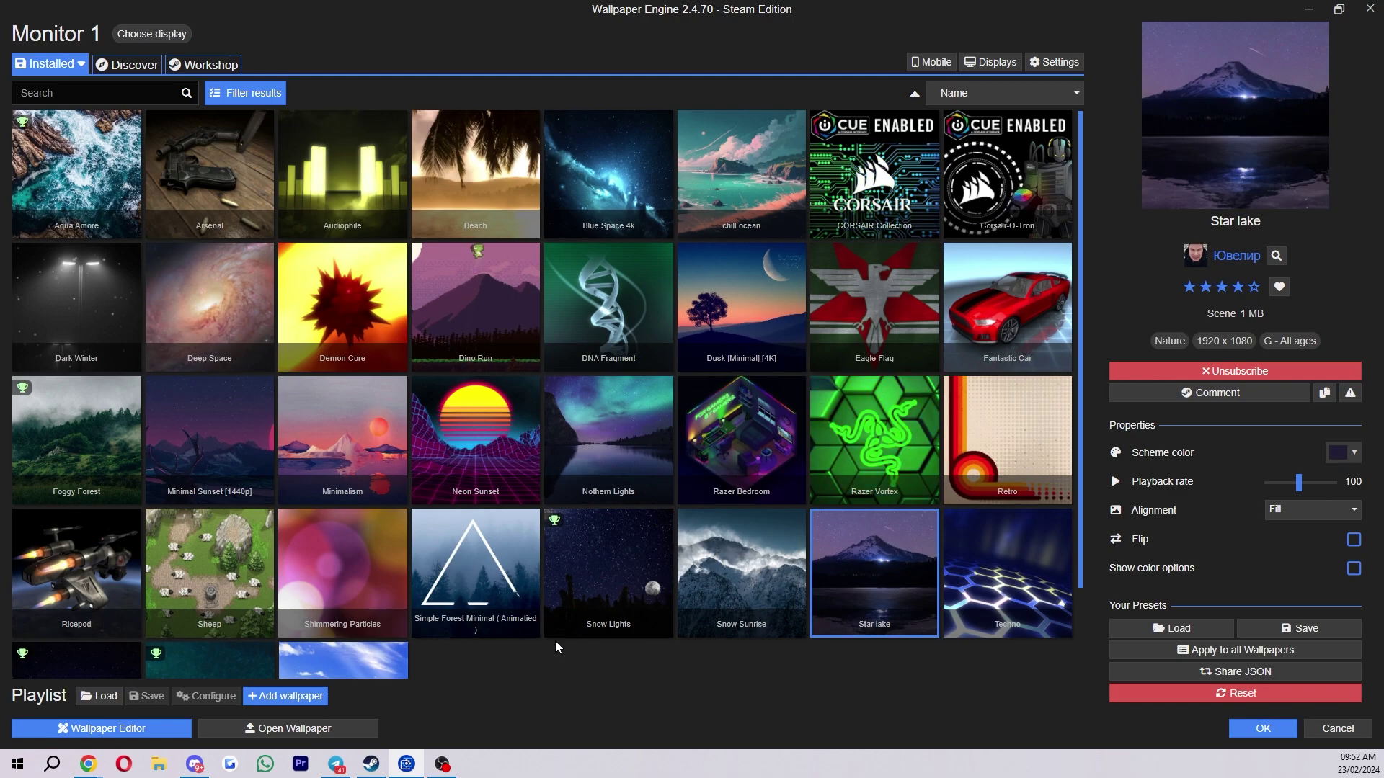
Open Wallpaper Engine settings on the General page to reach the lockscreen override options.
{"action": "left_click", "coordinate": [1051, 64]}
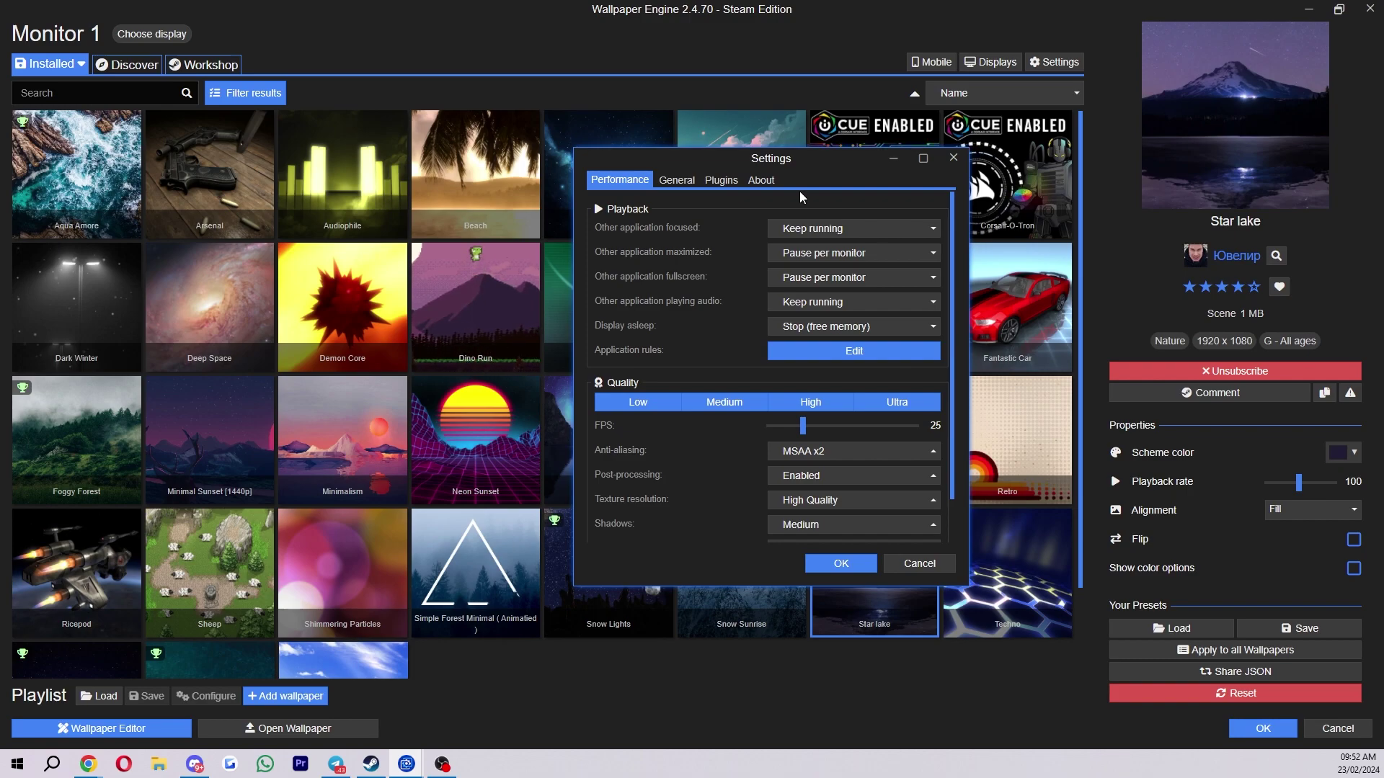
{"action": "left_click", "coordinate": [671, 178]}
{"action": "scroll", "coordinate": [680, 300], "scroll_direction": "down", "scroll_amount": 1}
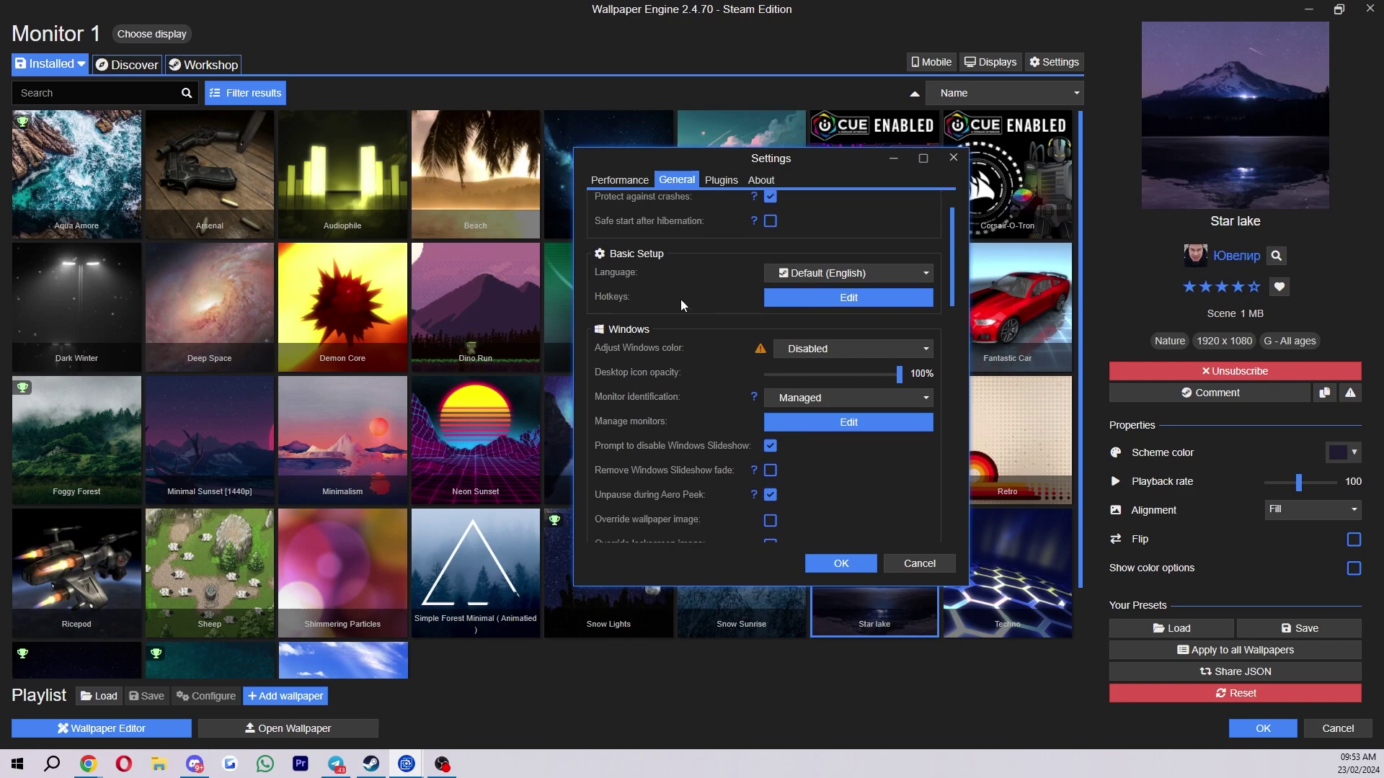
{"action": "scroll", "coordinate": [680, 299], "scroll_direction": "down", "scroll_amount": 2}
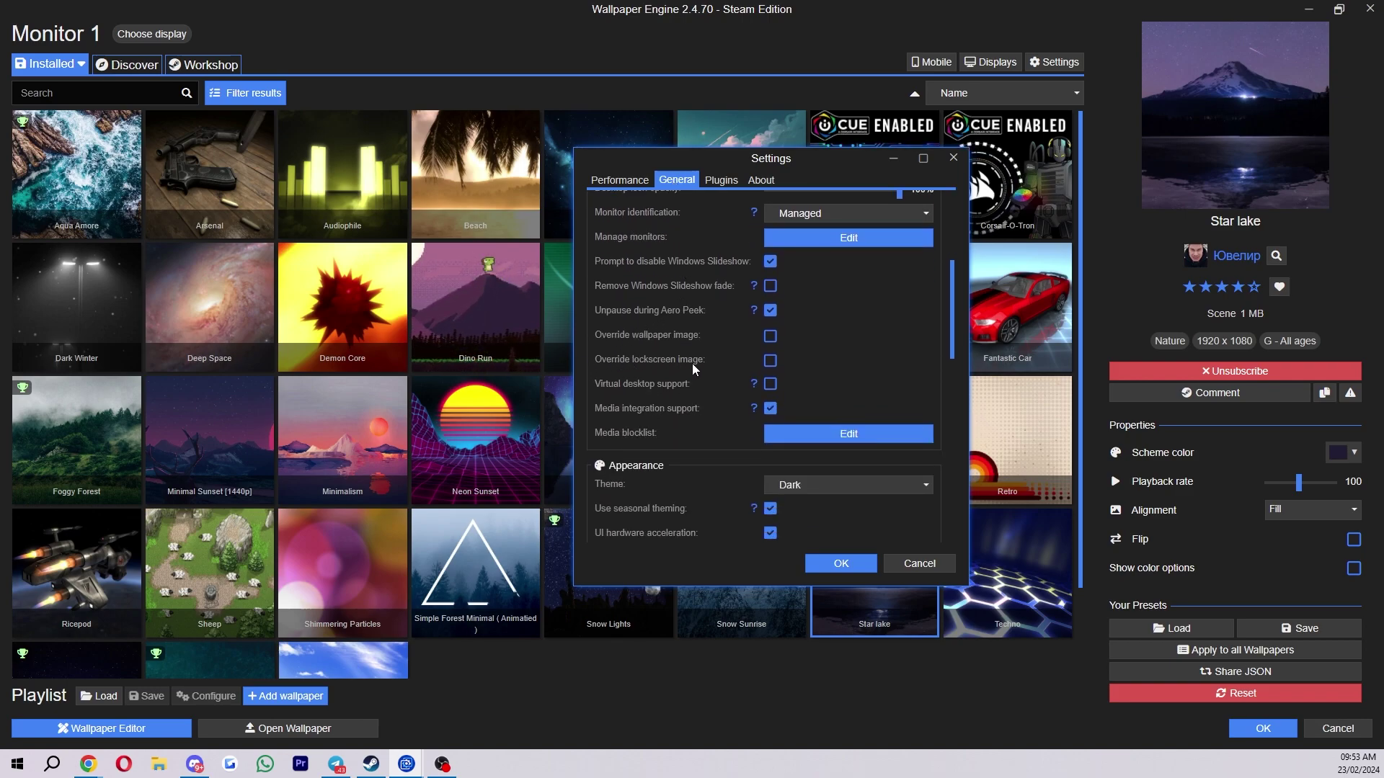
{"action": "left_click", "coordinate": [770, 359]}
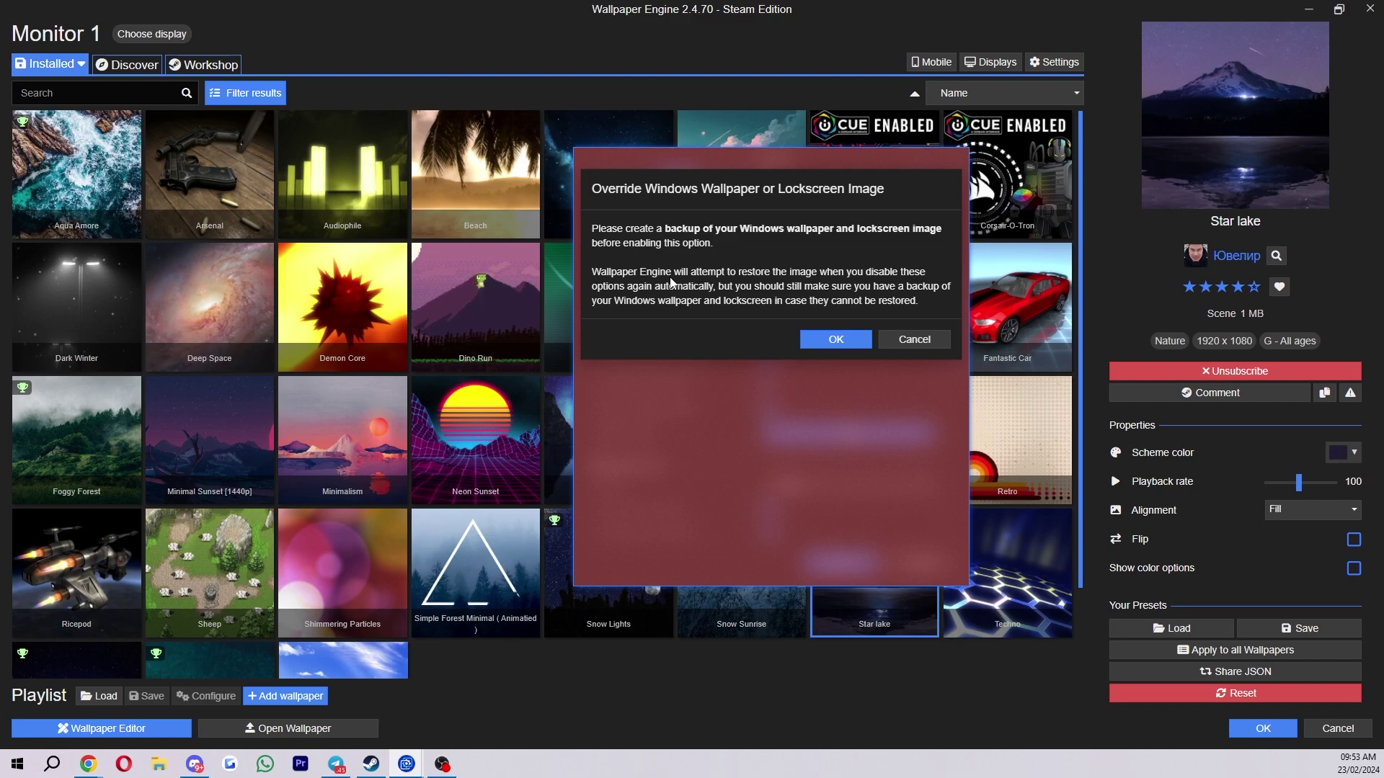
{"action": "left_click", "coordinate": [913, 338]}
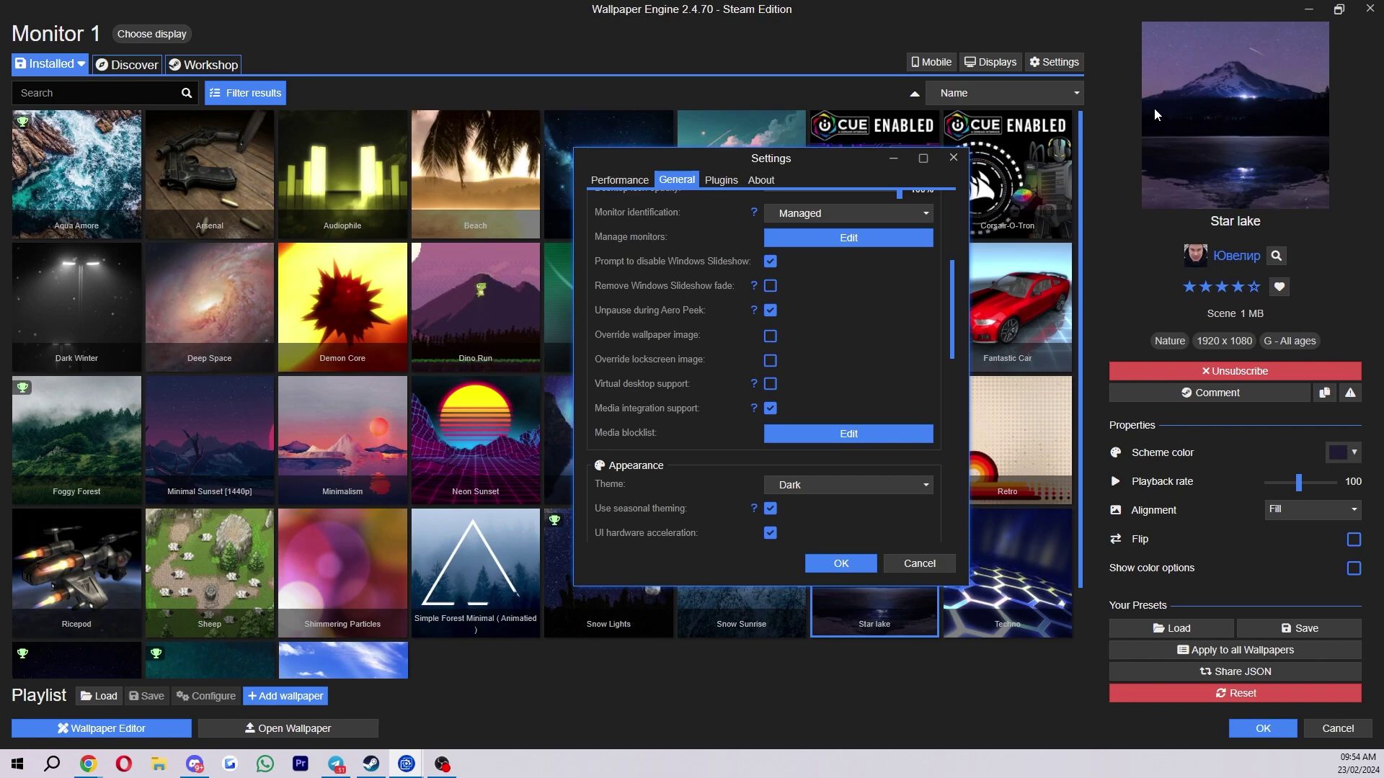
Confirm the settings with OK and return to the installed library with Star lake active.
{"action": "left_click", "coordinate": [835, 562]}
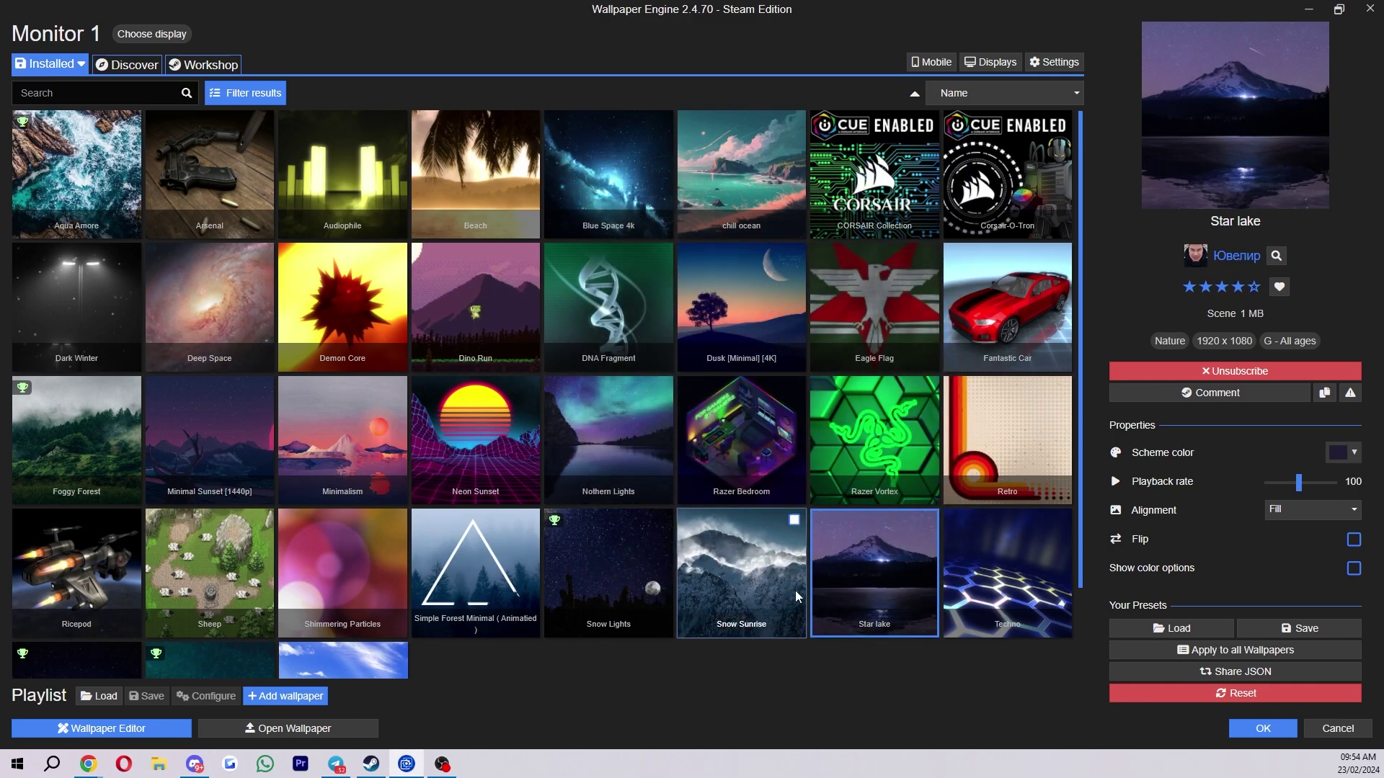